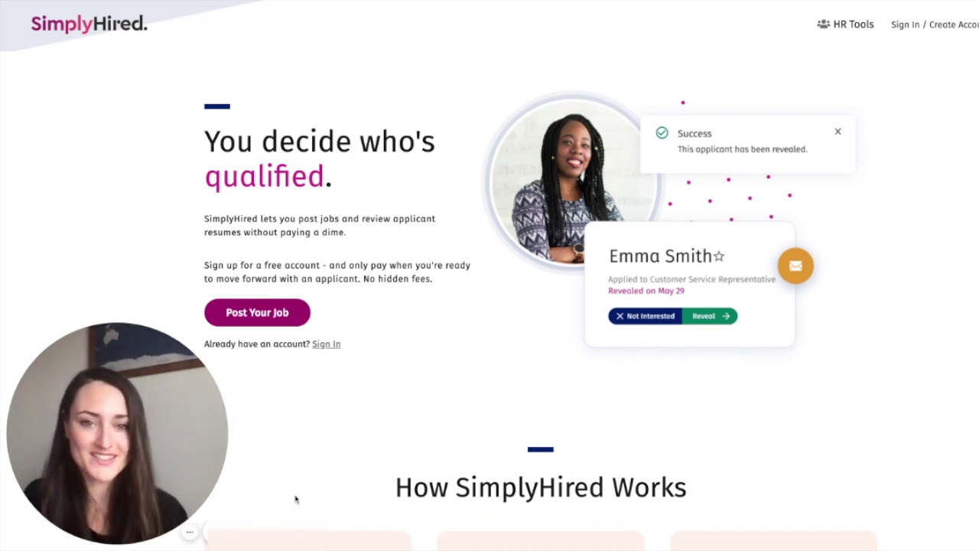
Step: Log in to the SimplyHired employer account through Post Jobs Login
{"action": "left_click", "coordinate": [930, 24]}
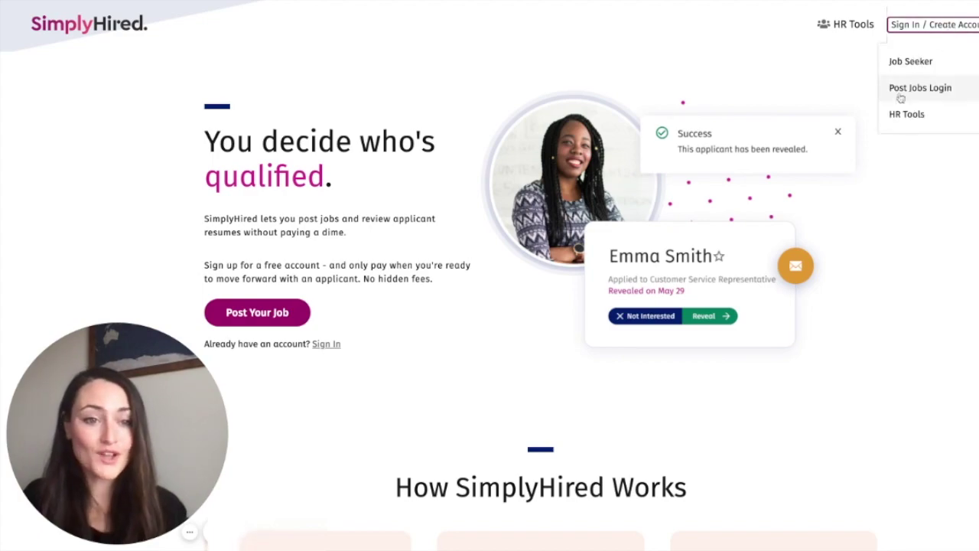
{"action": "left_click", "coordinate": [894, 90]}
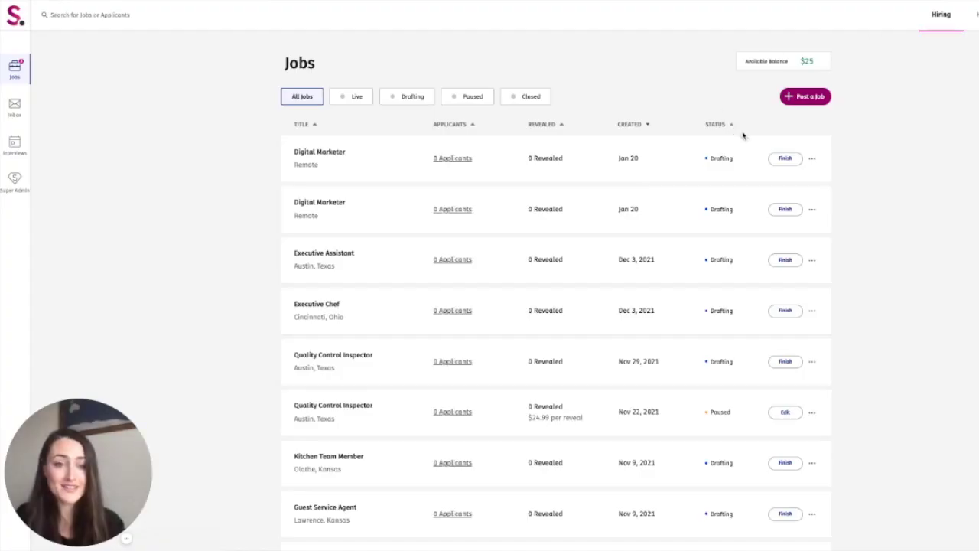
Step: Start a new job post titled Digital Marketer and mark it as telecommute
{"action": "left_click", "coordinate": [824, 106]}
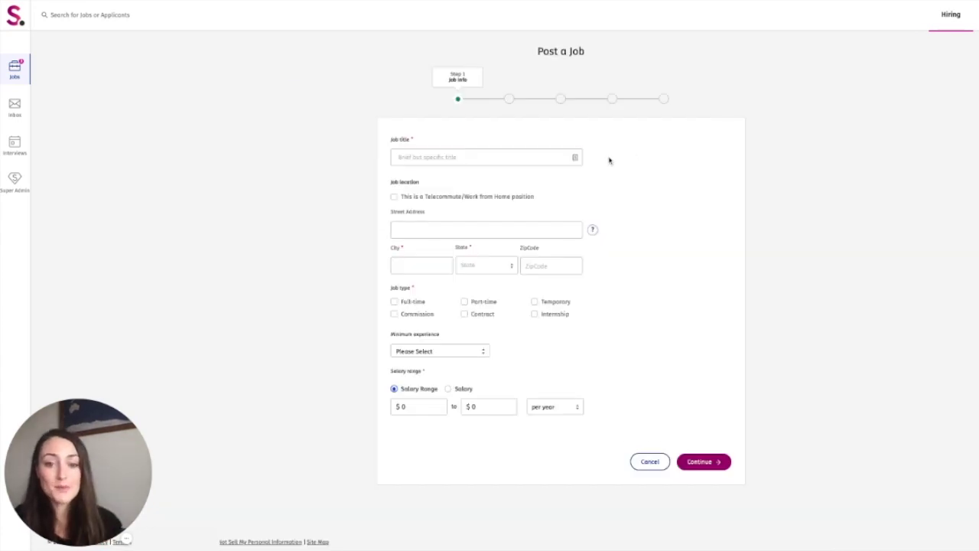
{"action": "left_click", "coordinate": [480, 157]}
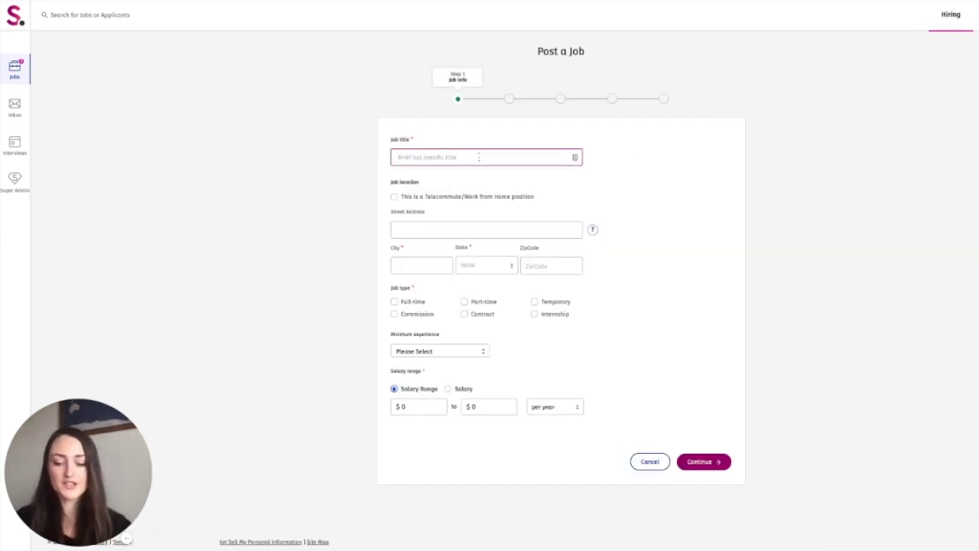
{"action": "type", "text": "Digital Marketer"}
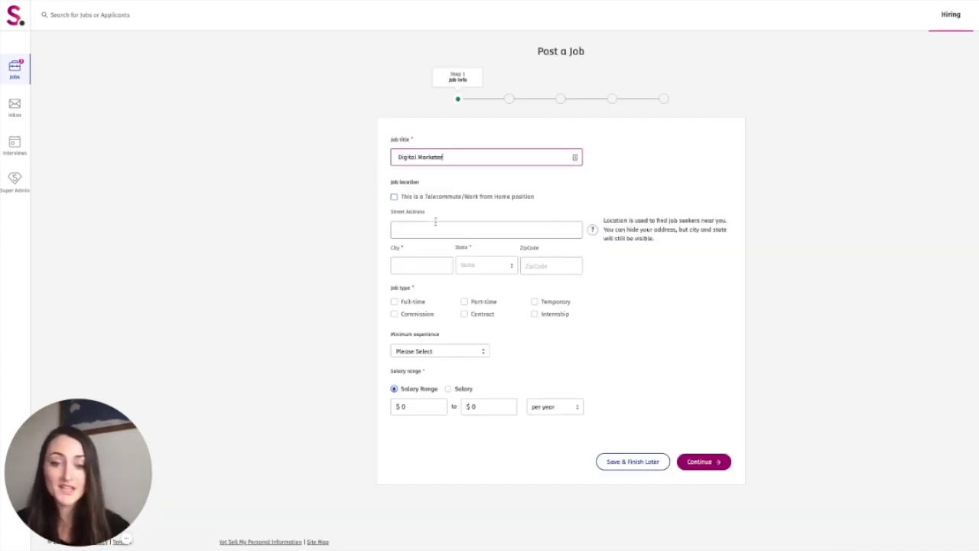
{"action": "left_click", "coordinate": [394, 197]}
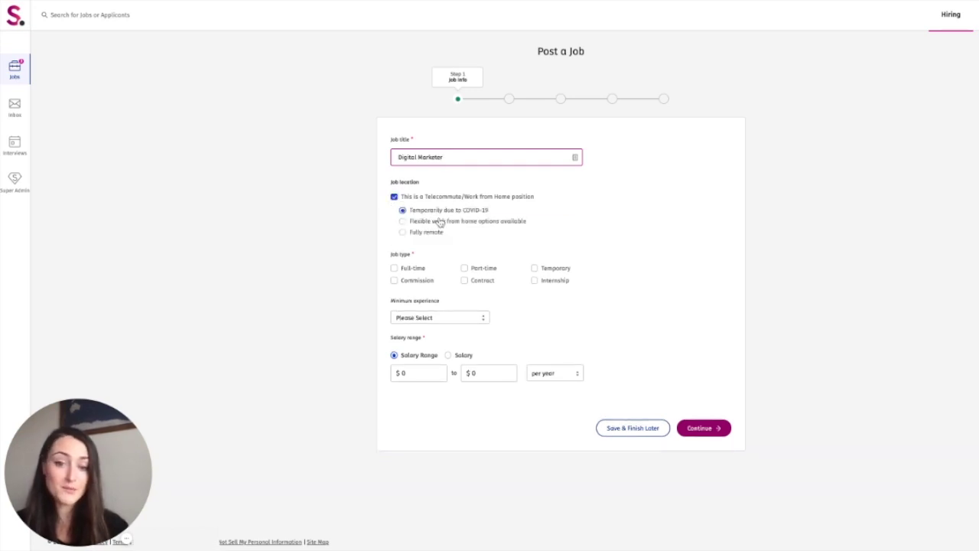
Step: Set minimum experience to Mid level and a fixed salary of $68,000 per year
{"action": "left_click", "coordinate": [446, 320]}
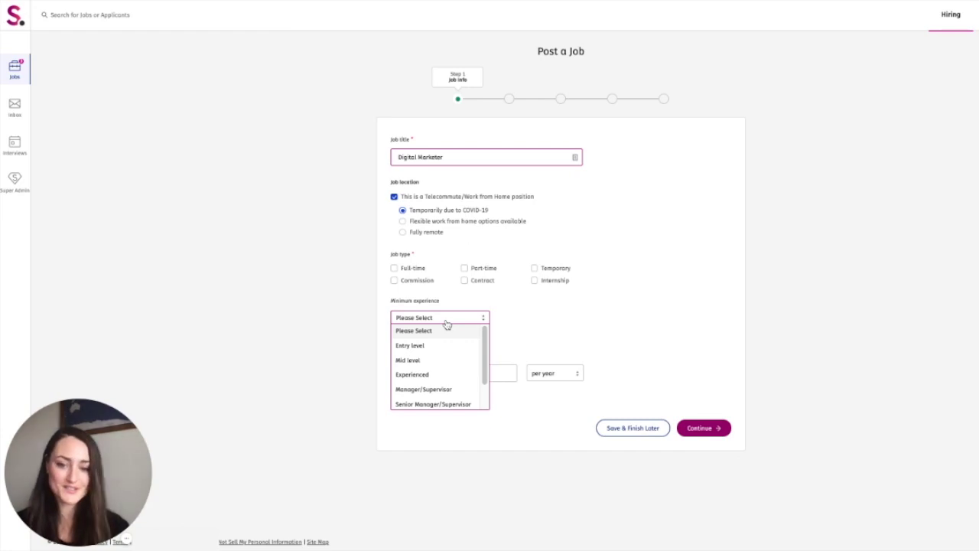
{"action": "left_click", "coordinate": [441, 360]}
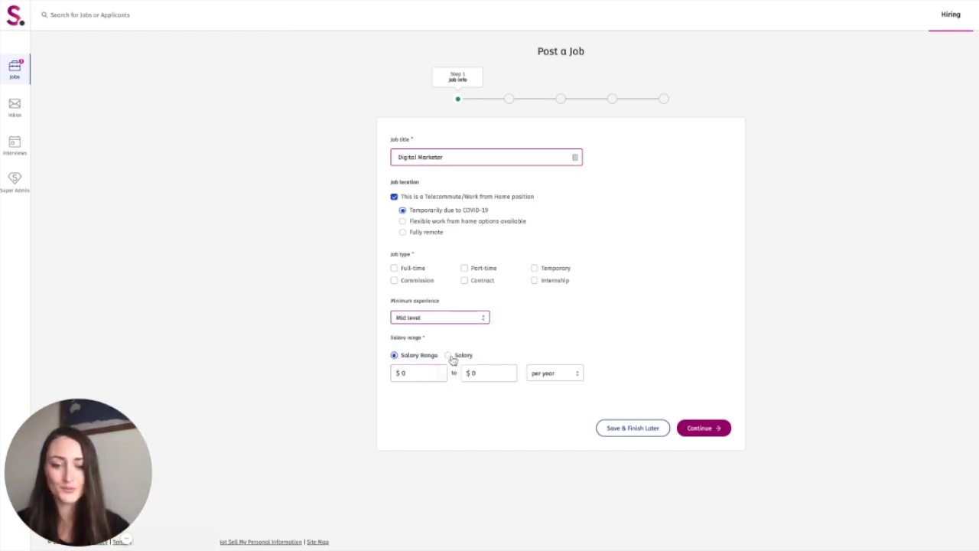
{"action": "left_click", "coordinate": [448, 355]}
{"action": "left_click", "coordinate": [438, 373]}
{"action": "key", "text": "BackSpace"}
{"action": "type", "text": "68"}
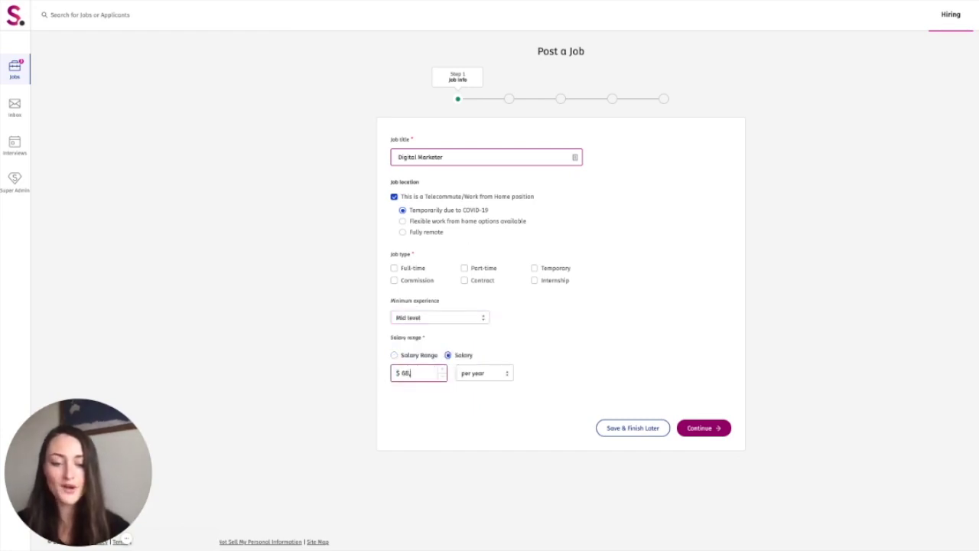
{"action": "type", "text": "000"}
{"action": "key", "text": "Return"}
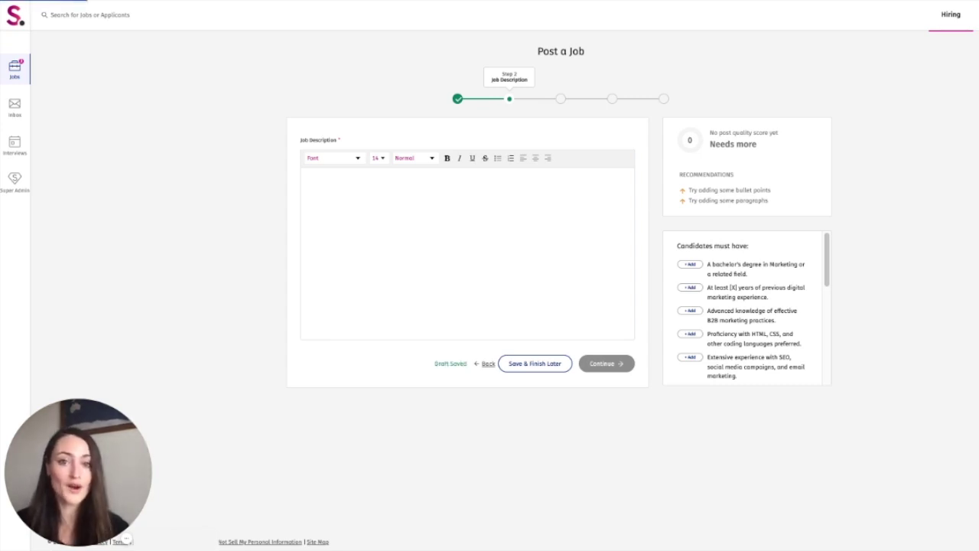
Step: Paste the full Digital Marketer job description and review its 80 Good quality score
{"action": "key", "text": "ctrl+v"}
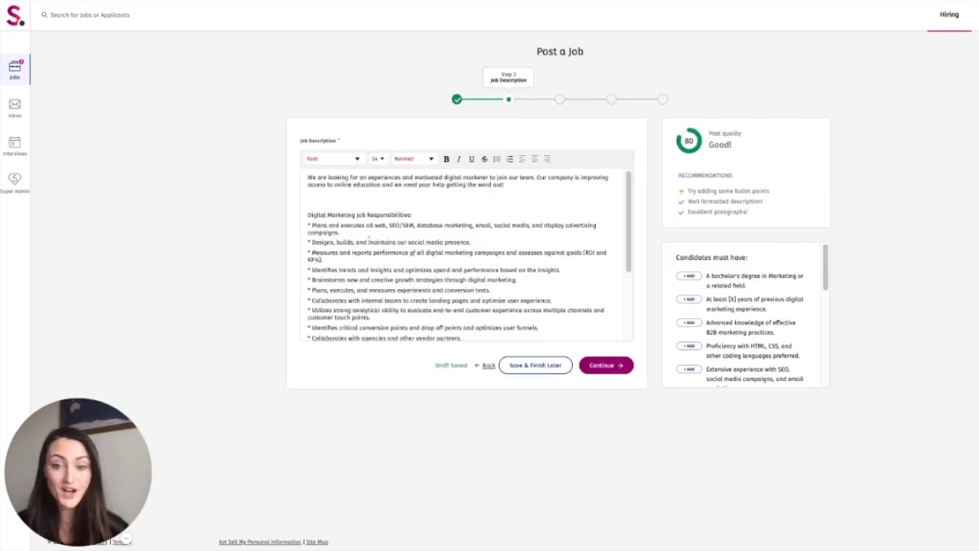
{"action": "scroll", "coordinate": [368, 240], "scroll_direction": "down", "scroll_amount": 5}
{"action": "scroll", "coordinate": [352, 222], "scroll_direction": "up", "scroll_amount": 5}
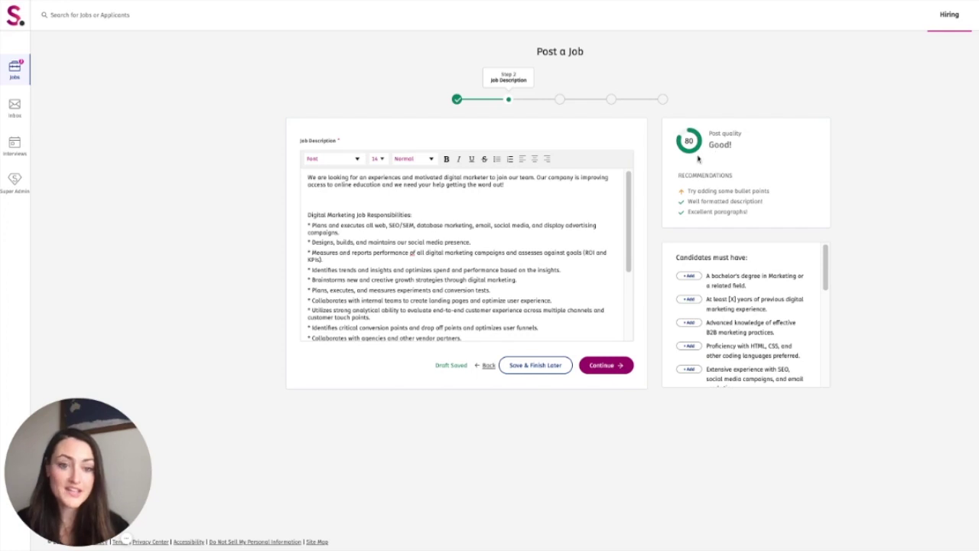
{"action": "scroll", "coordinate": [759, 299], "scroll_direction": "down", "scroll_amount": 1}
{"action": "scroll", "coordinate": [760, 299], "scroll_direction": "up", "scroll_amount": 1}
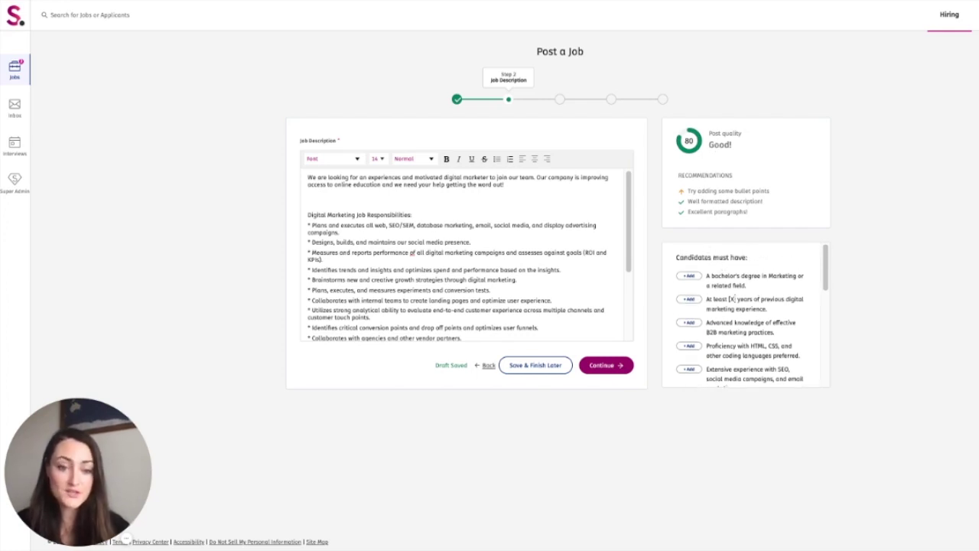
{"action": "scroll", "coordinate": [739, 324], "scroll_direction": "down", "scroll_amount": 2}
{"action": "scroll", "coordinate": [738, 325], "scroll_direction": "down", "scroll_amount": 3}
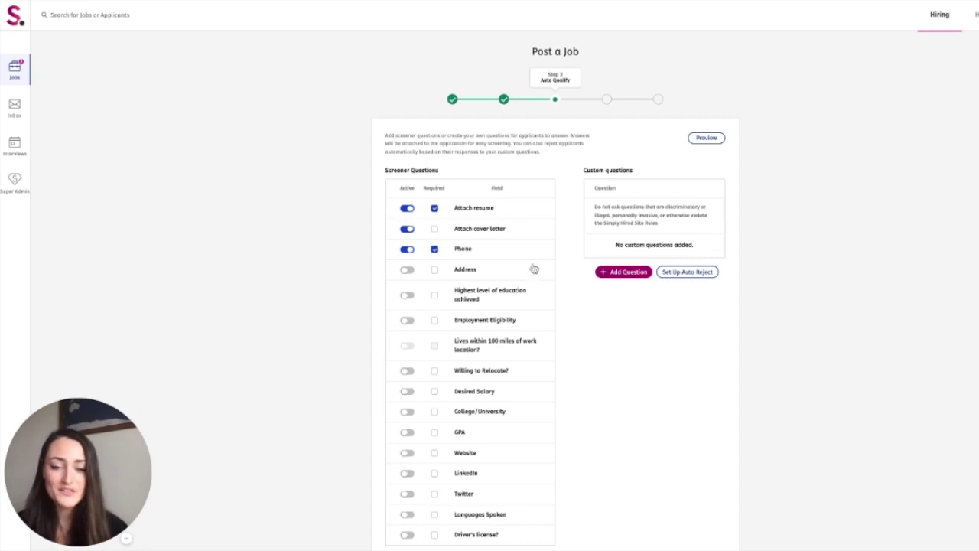
Step: Make the cover letter required and activate the highest-education screener question as required
{"action": "scroll", "coordinate": [520, 329], "scroll_direction": "down", "scroll_amount": 1}
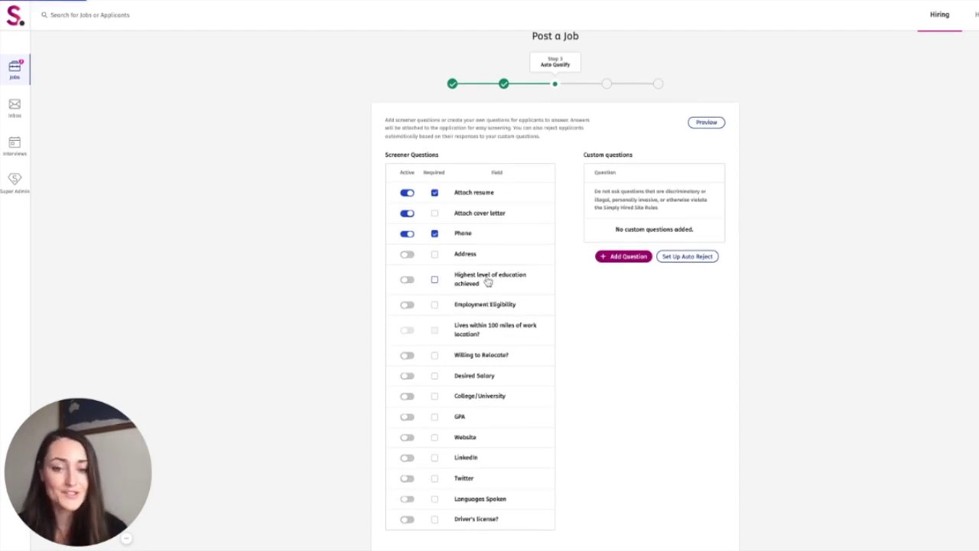
{"action": "left_click", "coordinate": [435, 214]}
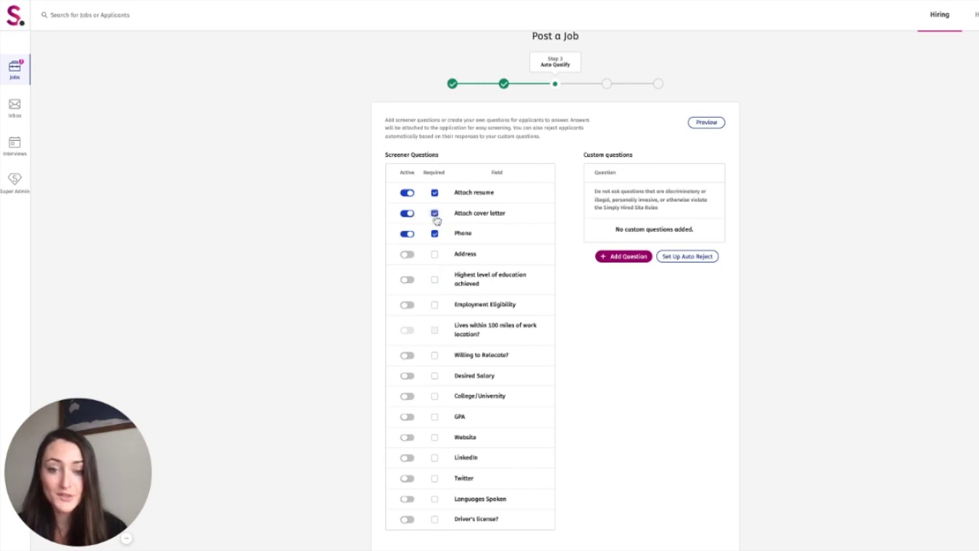
{"action": "left_click", "coordinate": [407, 279]}
{"action": "left_click", "coordinate": [435, 280]}
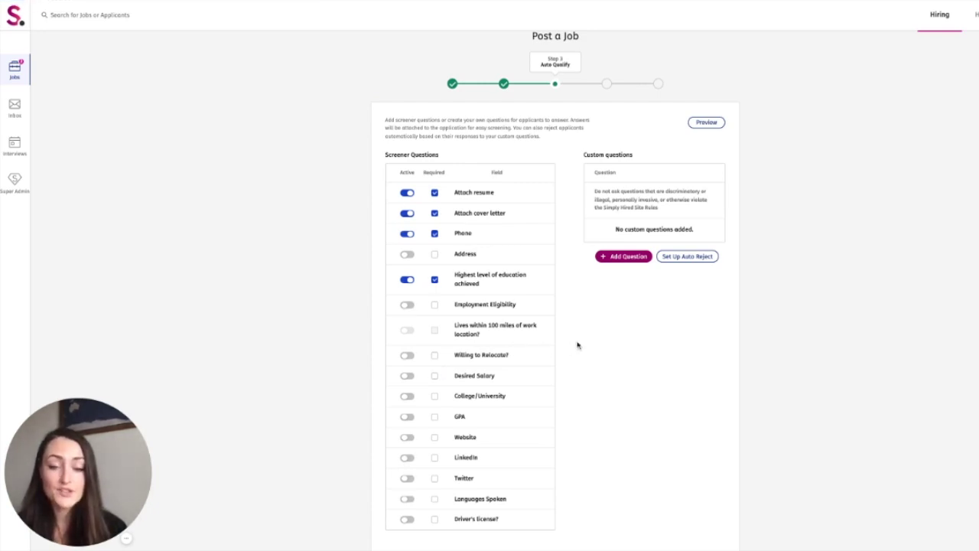
{"action": "left_click", "coordinate": [615, 264]}
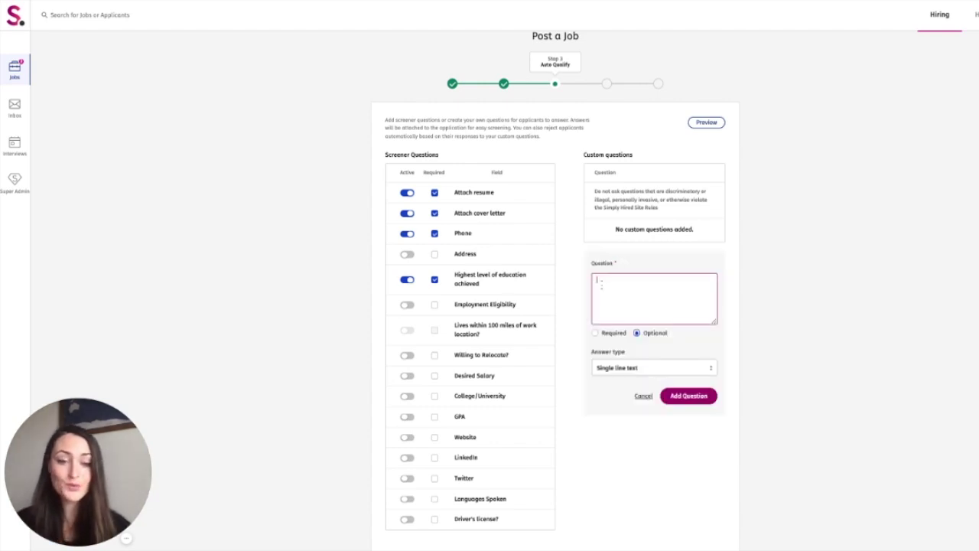
Step: Add a Number-answer question 'How many years of SEO experience do you have?'
{"action": "left_click", "coordinate": [597, 280]}
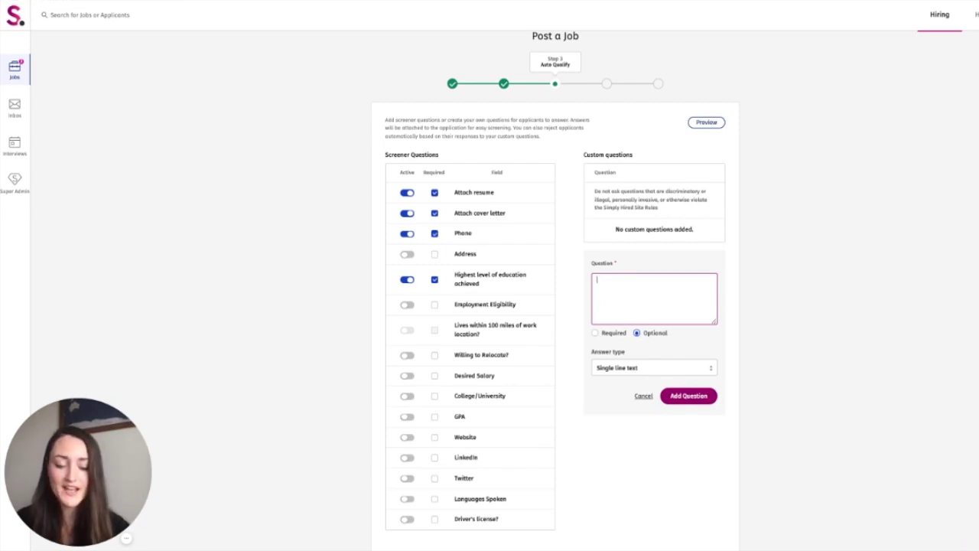
{"action": "type", "text": "How many years of"}
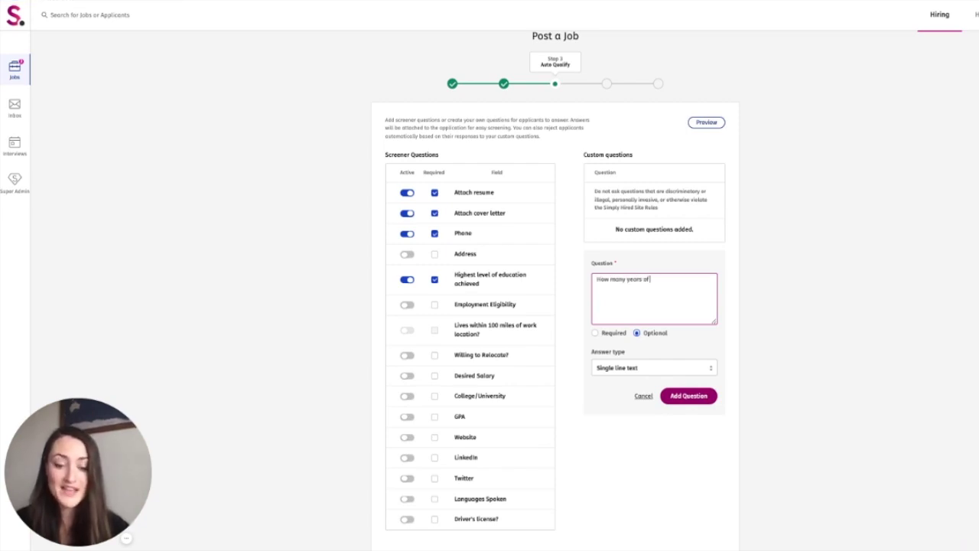
{"action": "type", "text": " SEO experience do you have?"}
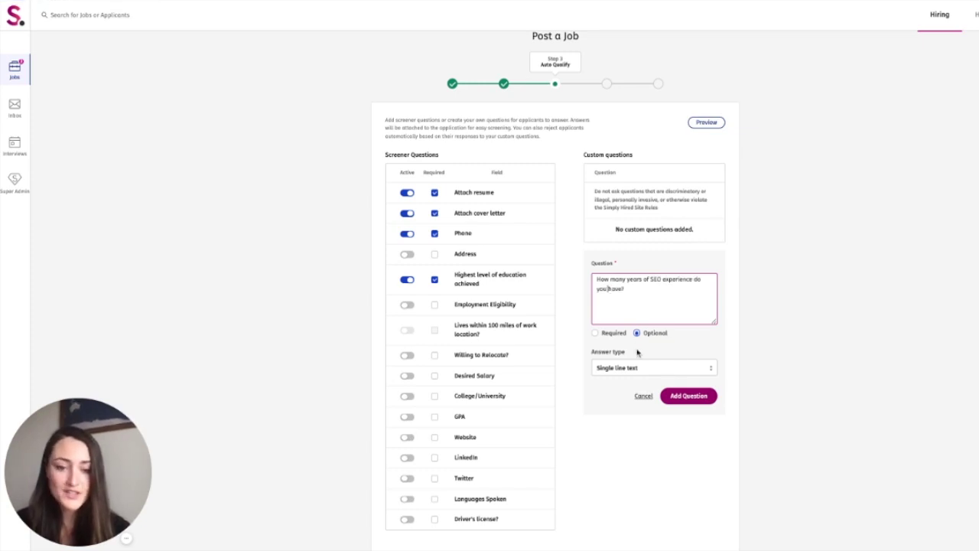
{"action": "left_click", "coordinate": [631, 369]}
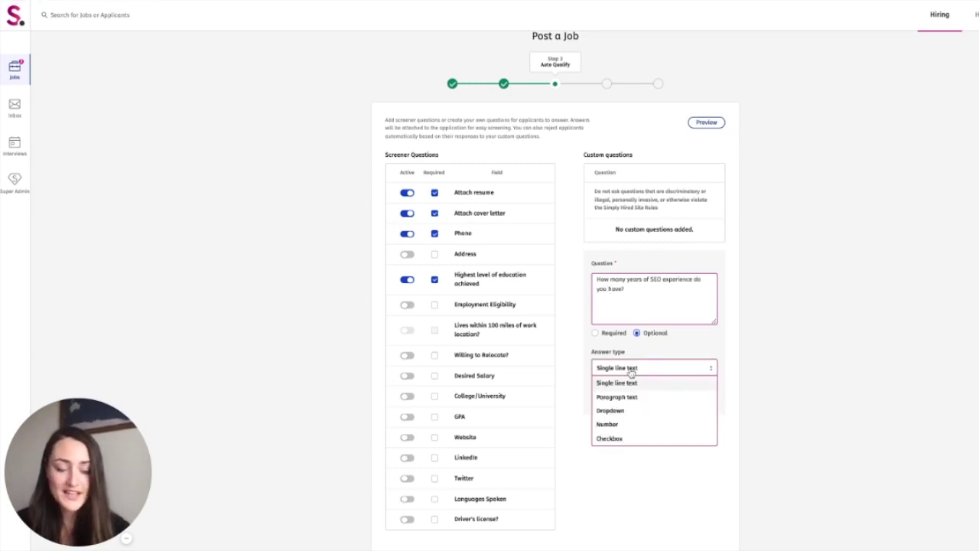
{"action": "left_click", "coordinate": [636, 425]}
{"action": "left_click", "coordinate": [684, 396]}
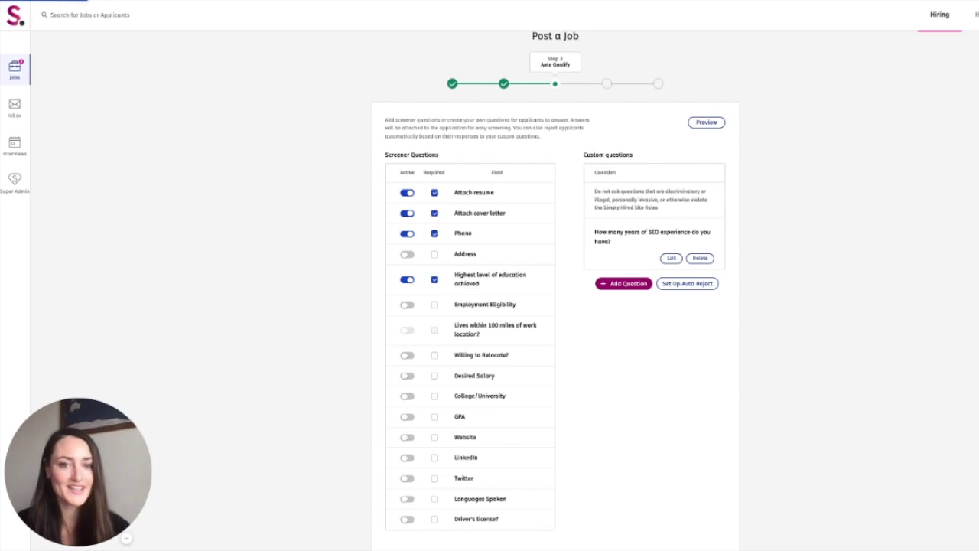
{"action": "scroll", "coordinate": [212, 490], "scroll_direction": "down", "scroll_amount": 3}
{"action": "left_click", "coordinate": [699, 471]}
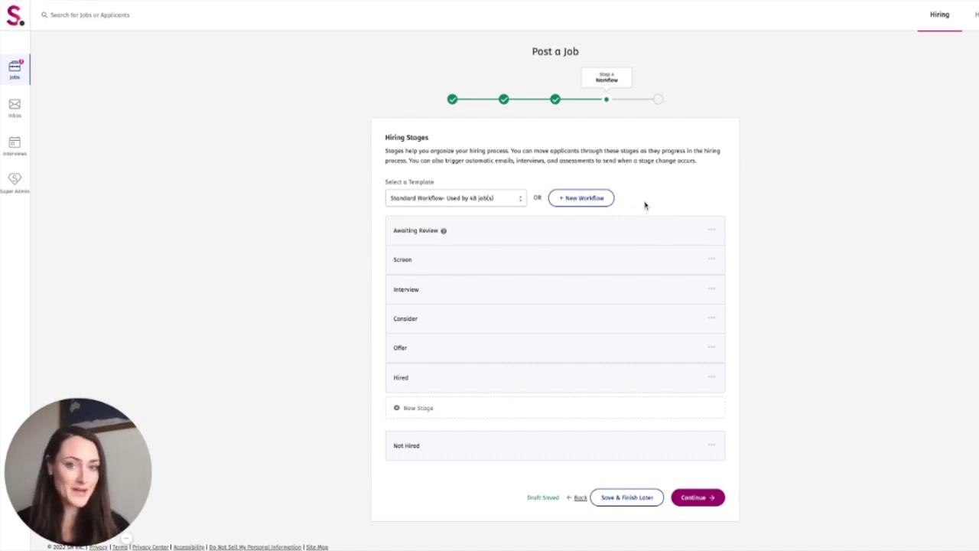
Step: Bring up the automatic action options for the Awaiting Review stage
{"action": "mouse_move", "coordinate": [624, 233]}
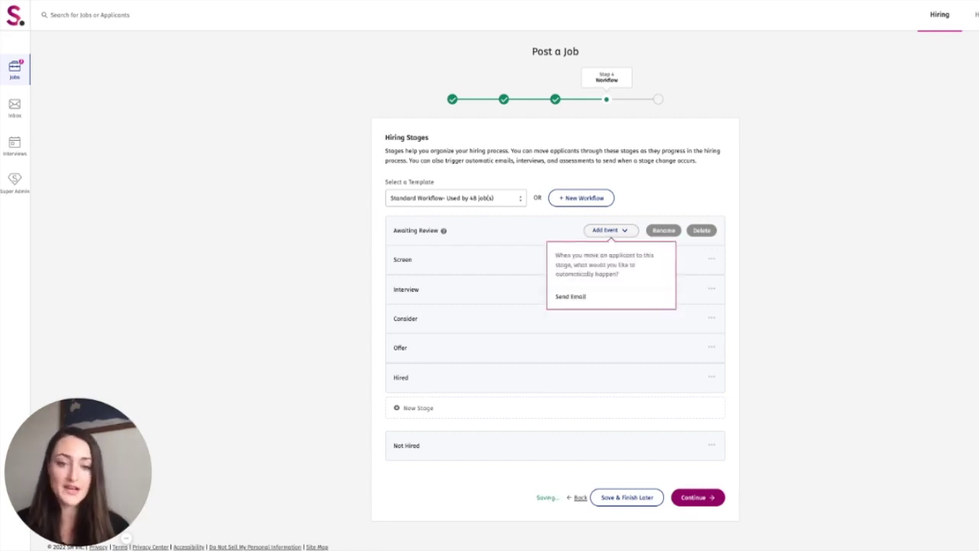
{"action": "left_click", "coordinate": [607, 229]}
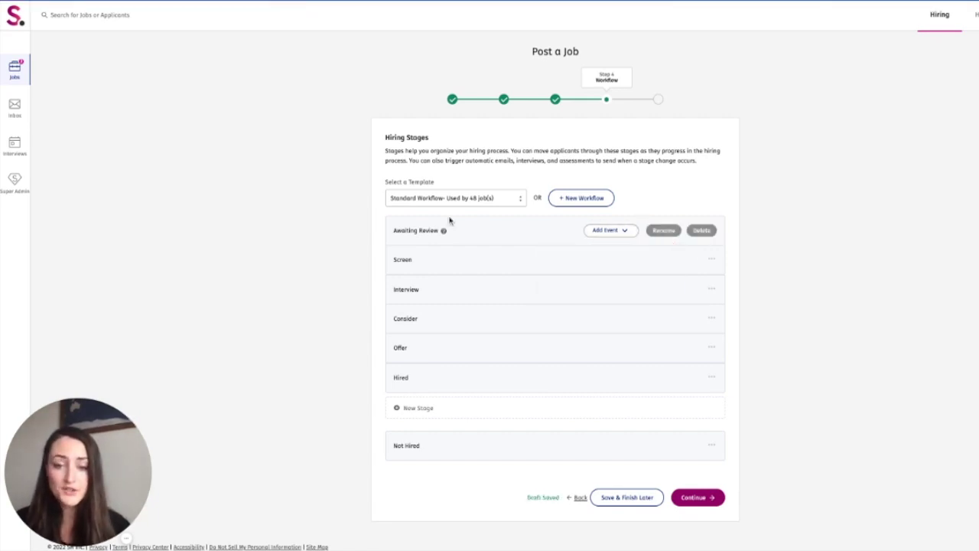
{"action": "left_click", "coordinate": [601, 231]}
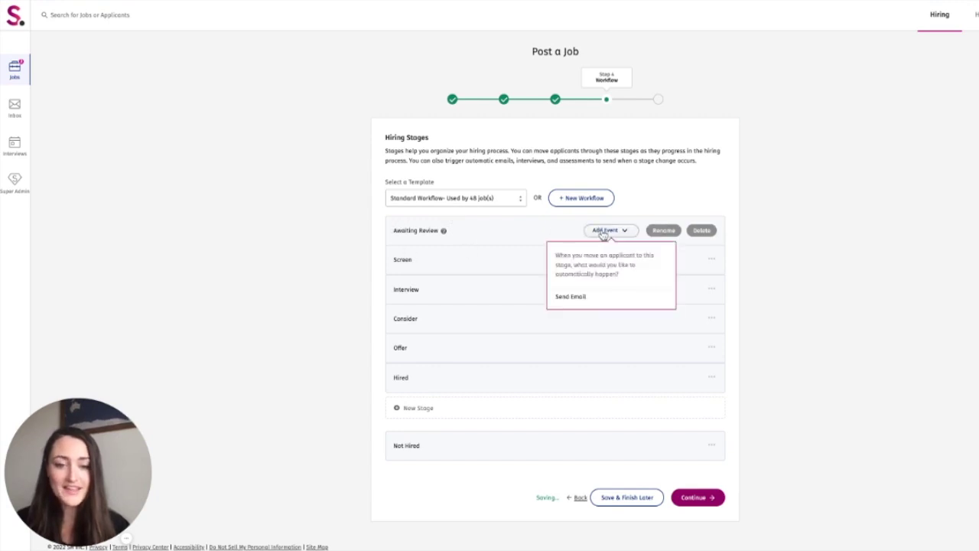
Step: Add a Send Email event to Awaiting Review using the Automated Reply template
{"action": "left_click", "coordinate": [583, 299]}
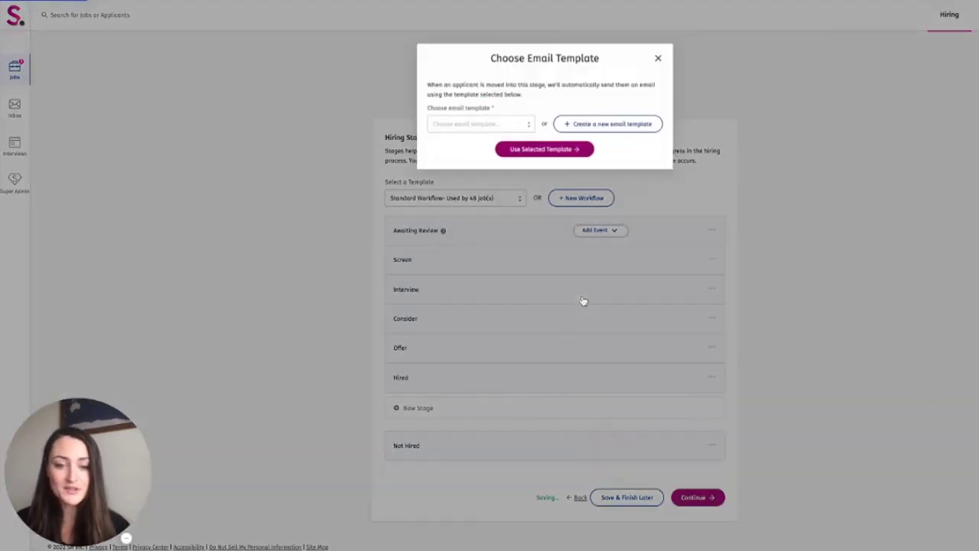
{"action": "left_click", "coordinate": [525, 125]}
{"action": "scroll", "coordinate": [497, 181], "scroll_direction": "down", "scroll_amount": 3}
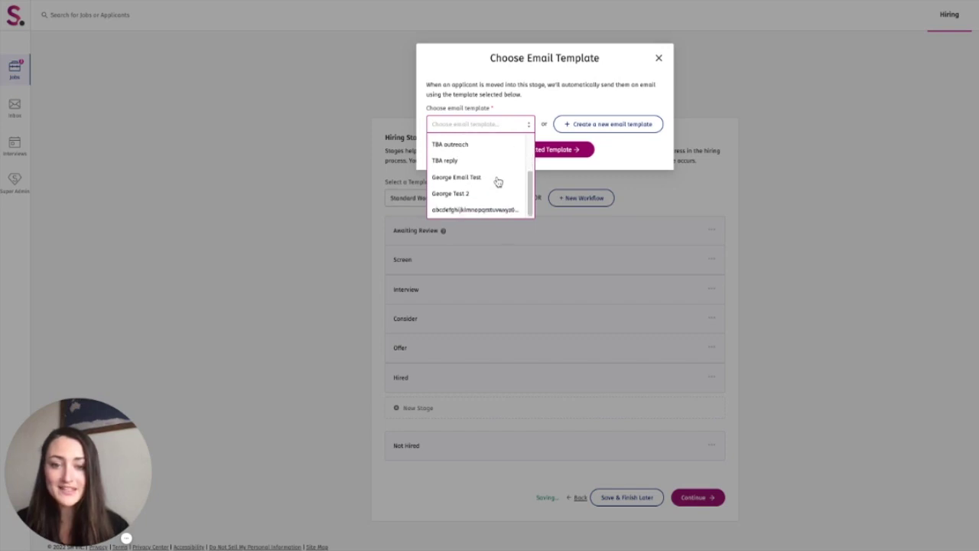
{"action": "scroll", "coordinate": [497, 182], "scroll_direction": "up", "scroll_amount": 3}
{"action": "left_click", "coordinate": [495, 145]}
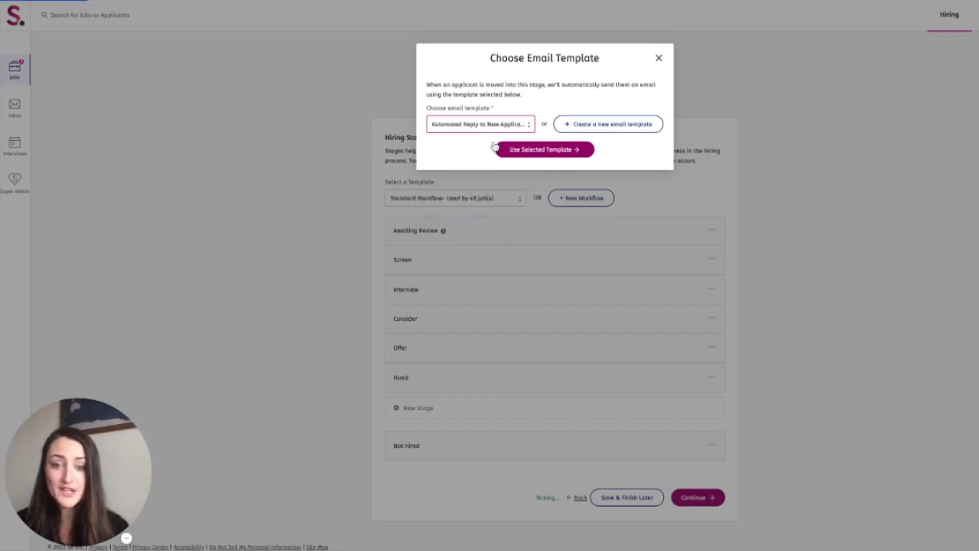
{"action": "left_click", "coordinate": [585, 152]}
Step: Send the email from the Hiring Manager to the Applicant with delay Now
{"action": "left_click", "coordinate": [586, 147]}
{"action": "left_click", "coordinate": [591, 150]}
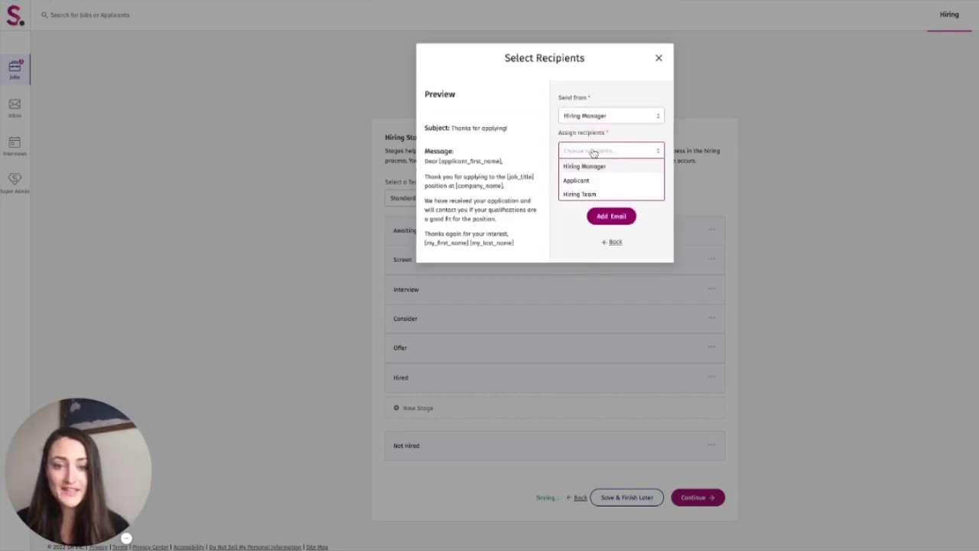
{"action": "left_click", "coordinate": [590, 181]}
{"action": "left_click", "coordinate": [612, 187]}
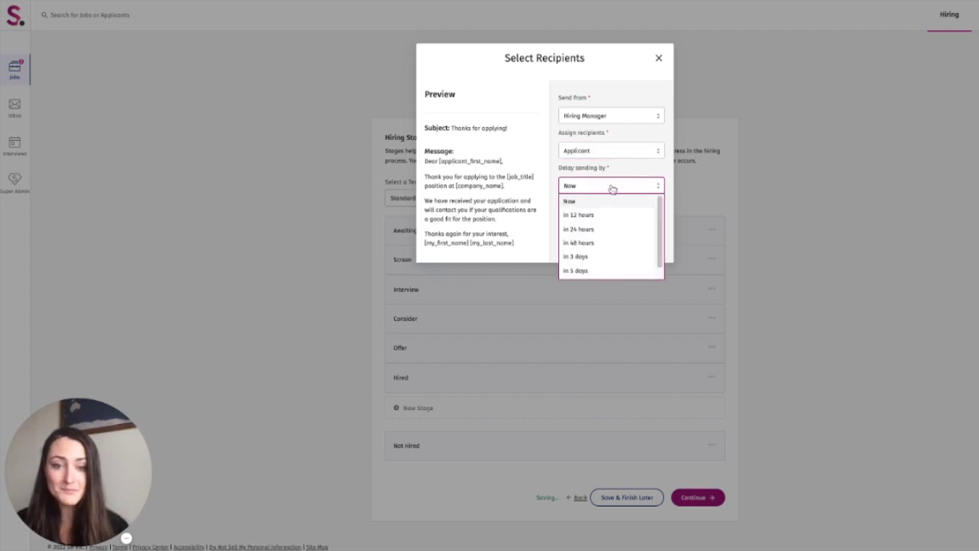
{"action": "left_click", "coordinate": [604, 202]}
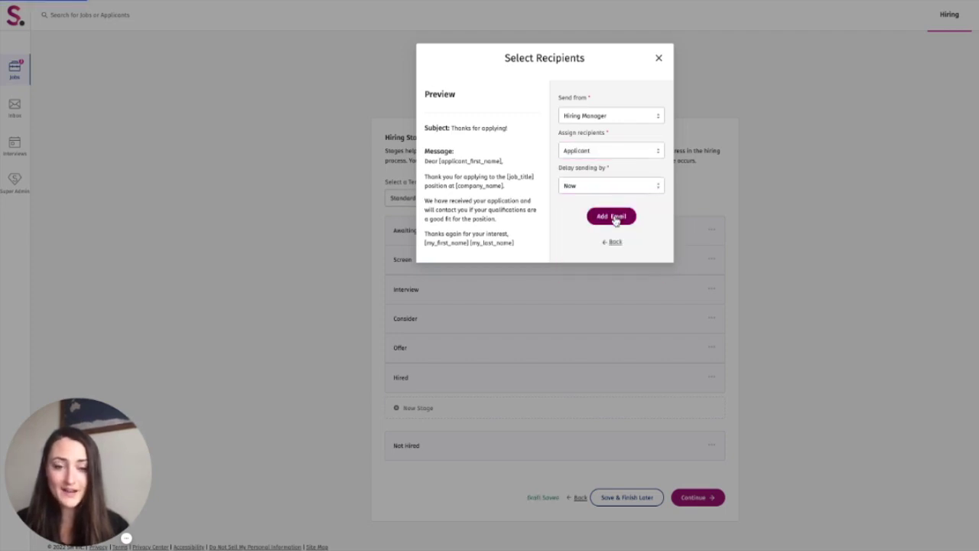
{"action": "left_click", "coordinate": [614, 216]}
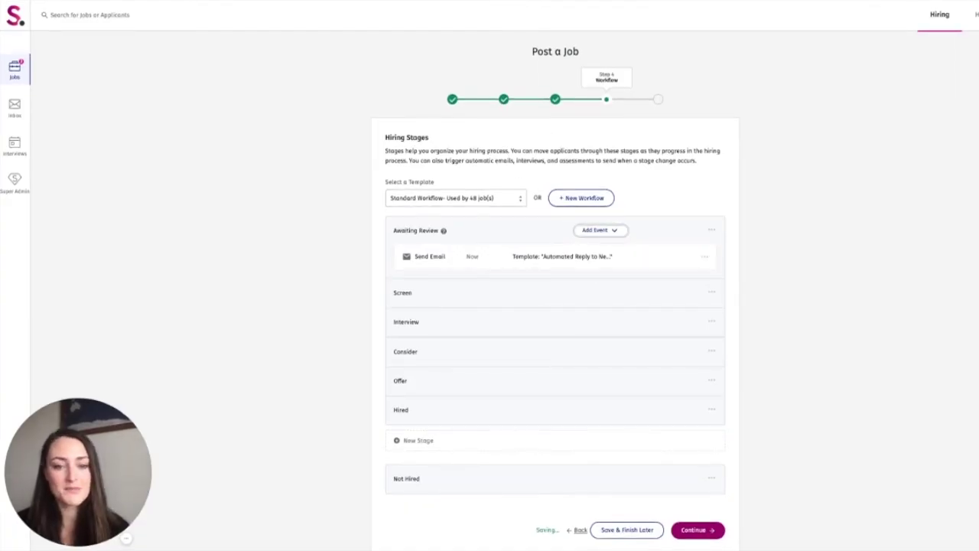
{"action": "scroll", "coordinate": [739, 392], "scroll_direction": "down", "scroll_amount": 1}
{"action": "scroll", "coordinate": [740, 392], "scroll_direction": "up", "scroll_amount": 1}
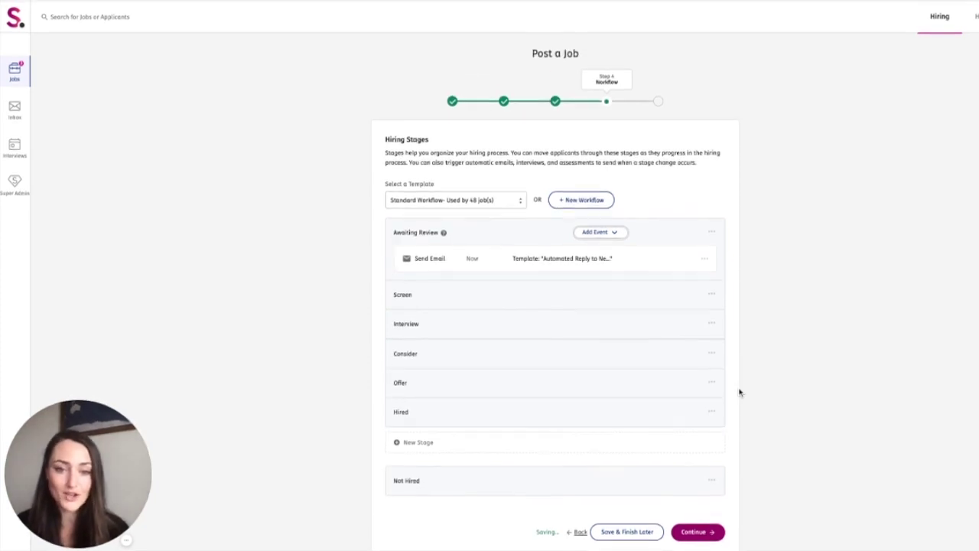
Step: Start adding a team member's e-mail, but keep only the hiring manager and proceed to review
{"action": "left_click", "coordinate": [693, 531]}
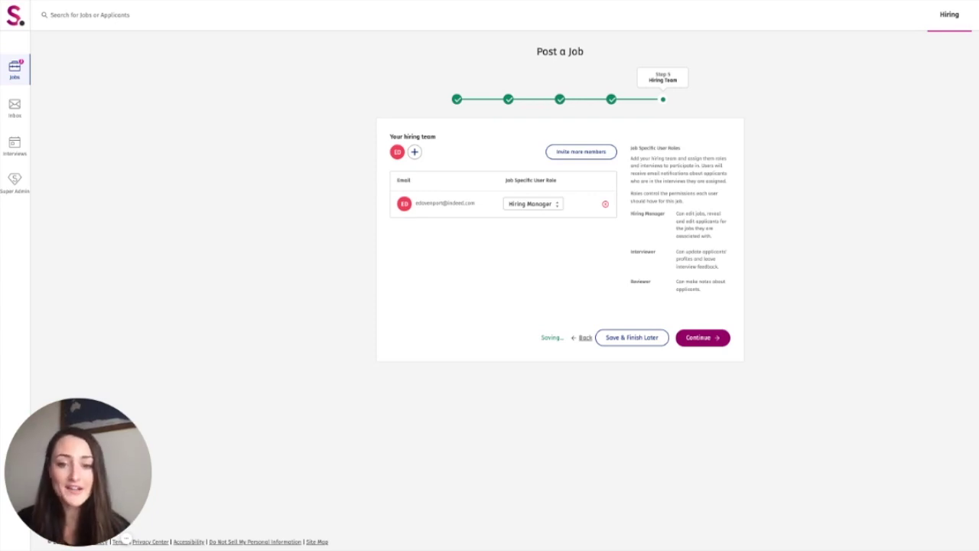
{"action": "left_click", "coordinate": [415, 151]}
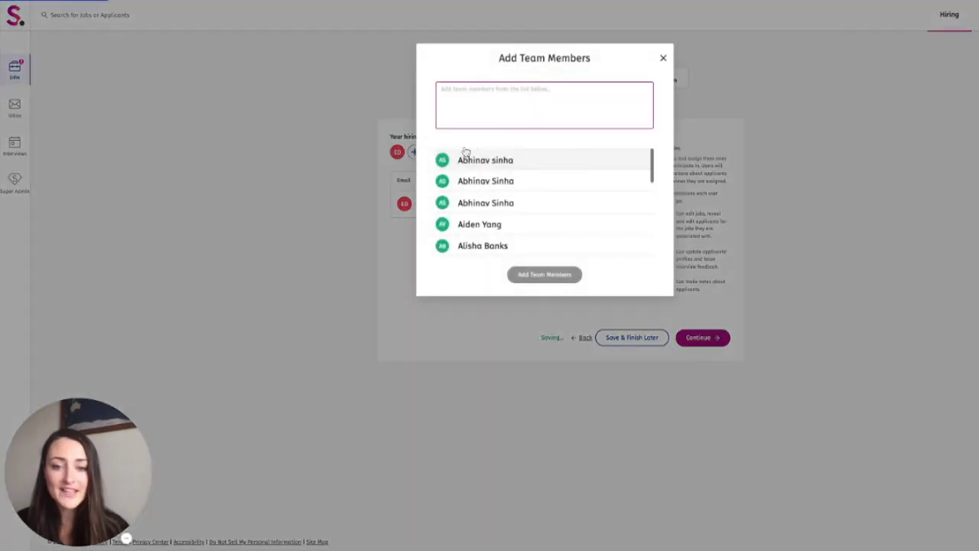
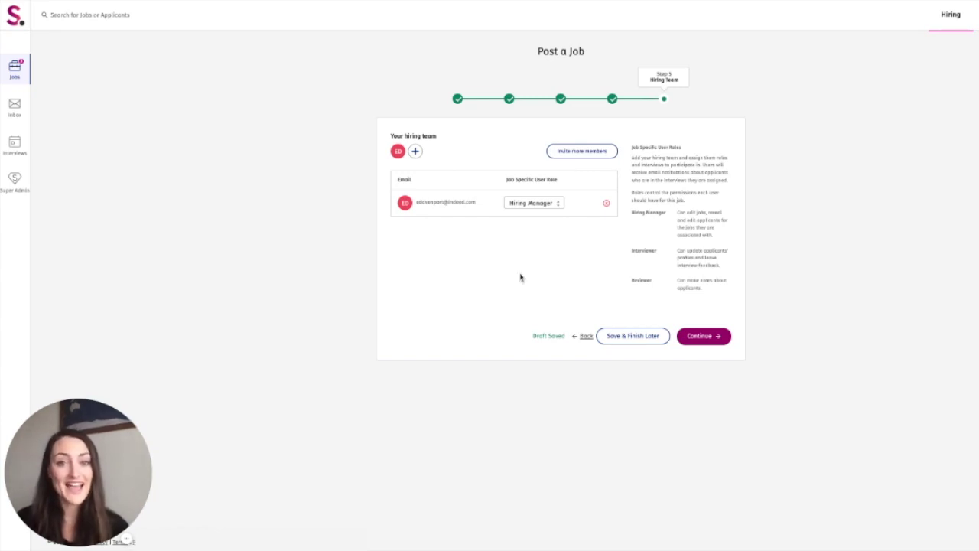
{"action": "left_click", "coordinate": [707, 338]}
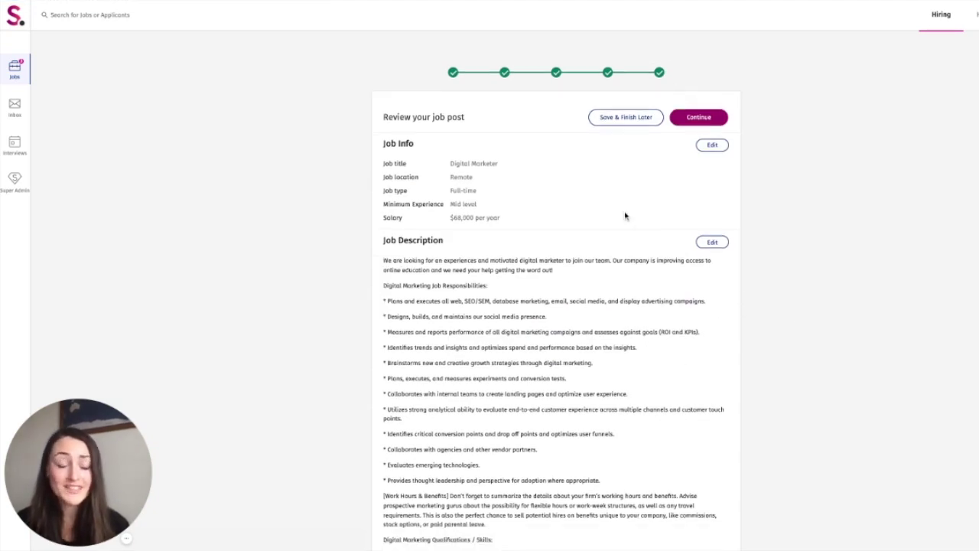
Step: Scroll through the Review your job post summary of the Digital Marketer posting
{"action": "scroll", "coordinate": [604, 270], "scroll_direction": "down", "scroll_amount": 1}
{"action": "scroll", "coordinate": [605, 272], "scroll_direction": "down", "scroll_amount": 2}
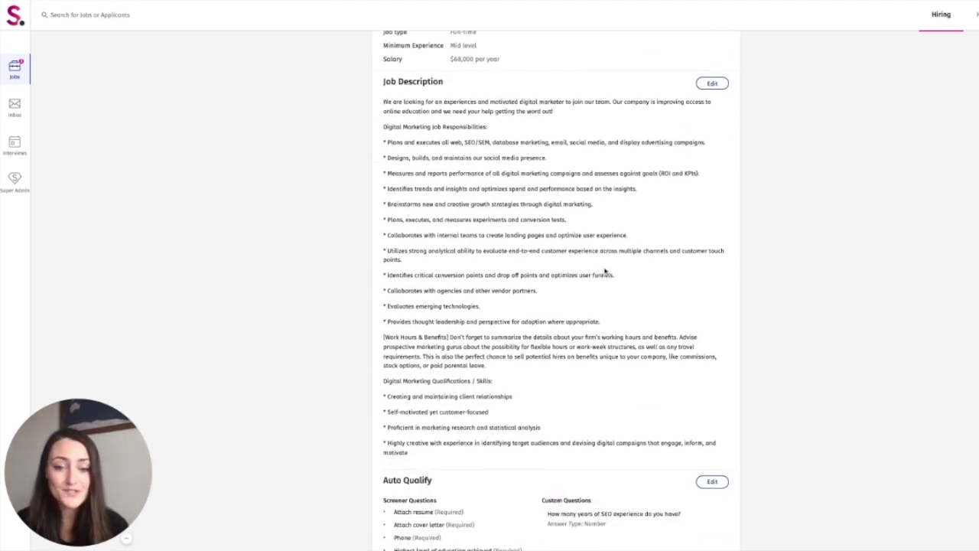
{"action": "scroll", "coordinate": [604, 271], "scroll_direction": "down", "scroll_amount": 2}
{"action": "scroll", "coordinate": [623, 296], "scroll_direction": "down", "scroll_amount": 1}
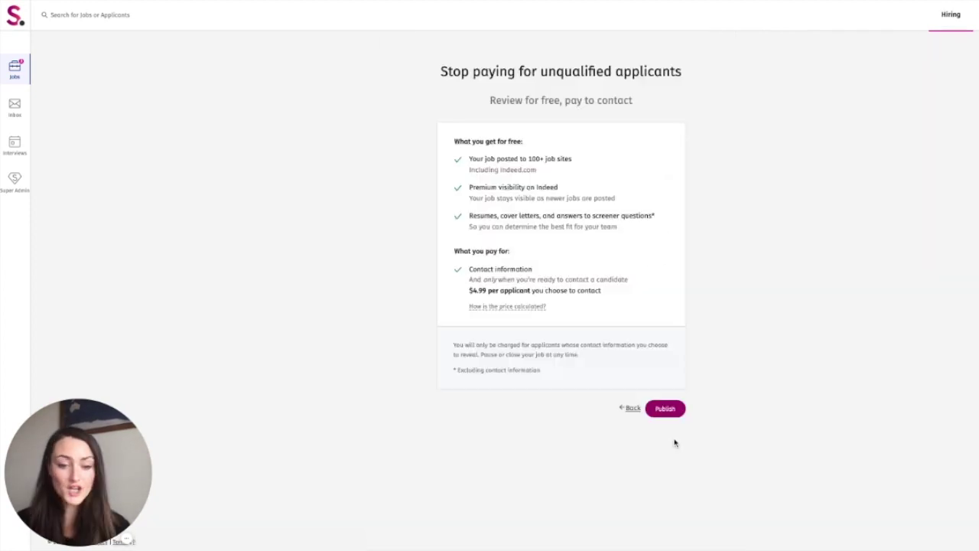